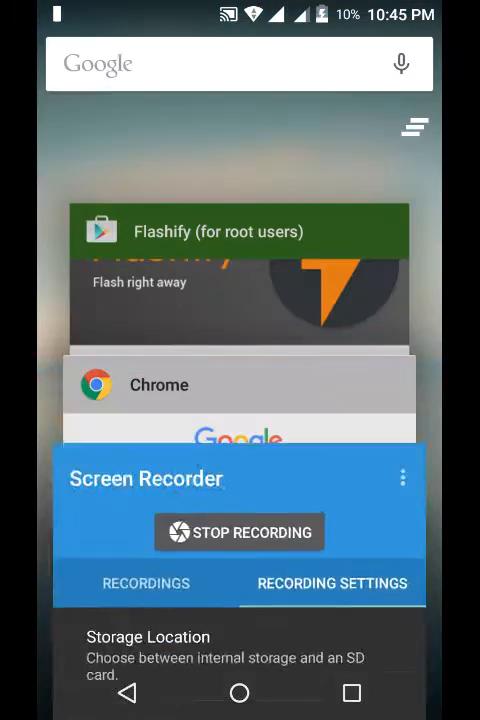
Return to Chrome's TWRP Yunique results and open the XDA thread
left_click(238, 440)
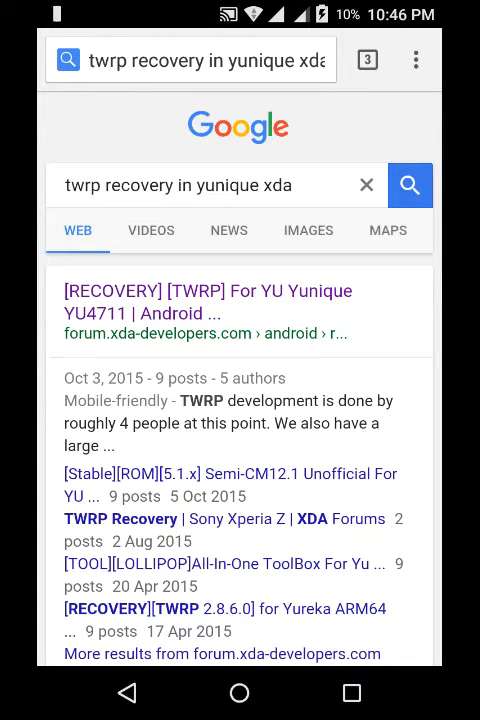
left_click(208, 301)
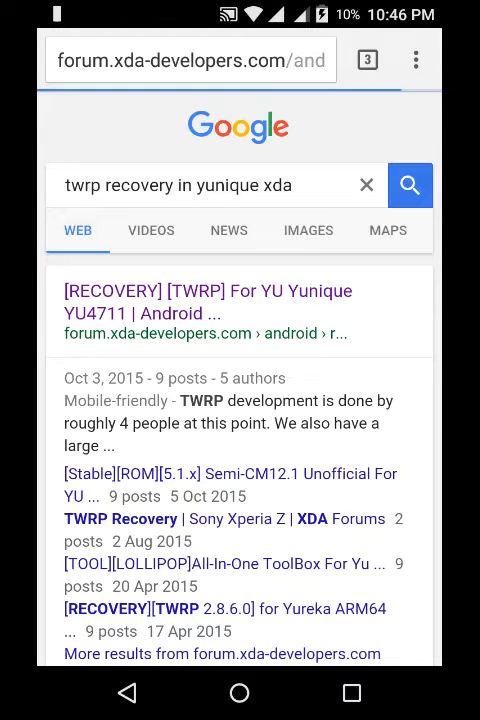
scroll(240, 400, "down", 3)
scroll(240, 400, "down", 3)
scroll(240, 400, "down", 3)
scroll(240, 400, "down", 3)
scroll(240, 400, "down", 3)
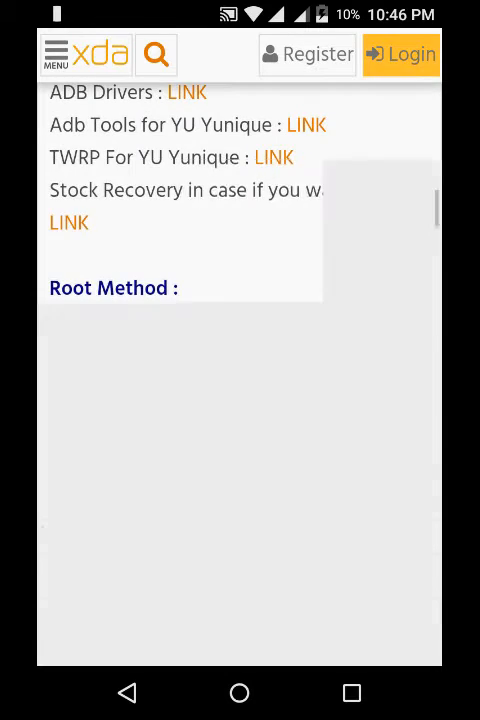
scroll(240, 400, "up", 2)
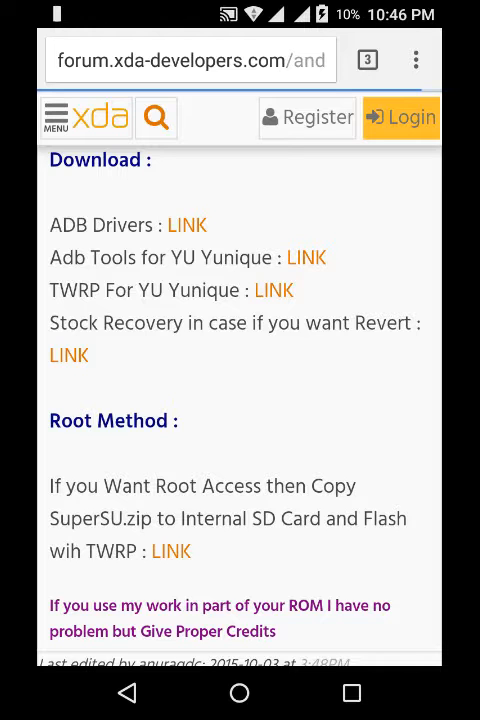
Switch via recents back to Flashify's Play Store page
left_click(351, 693)
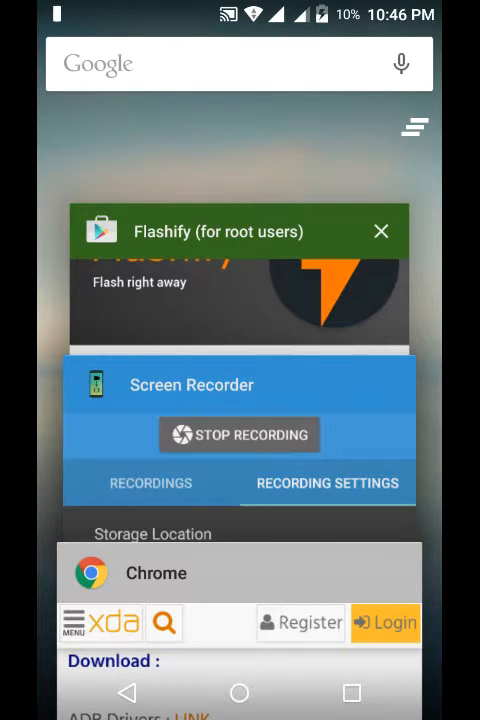
left_click(239, 290)
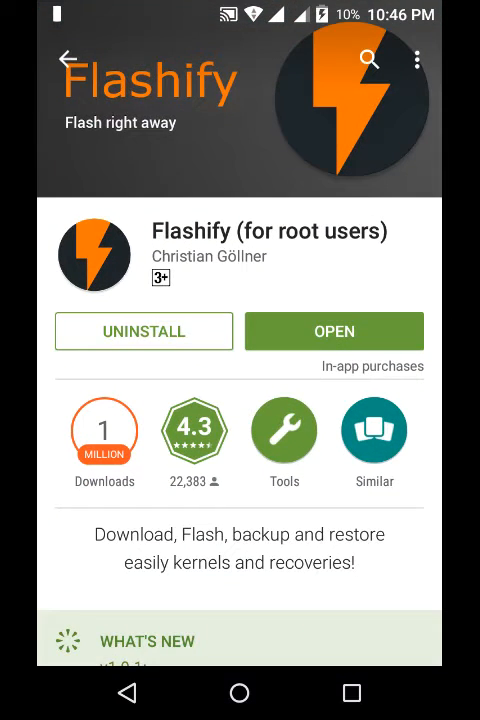
left_click(365, 91)
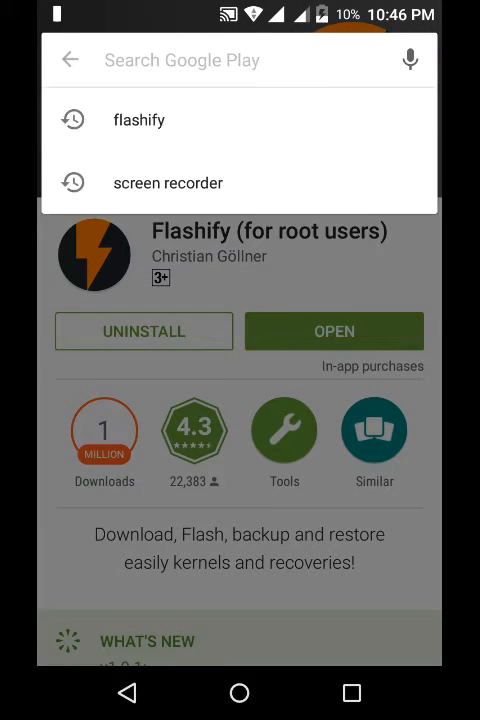
left_click(137, 119)
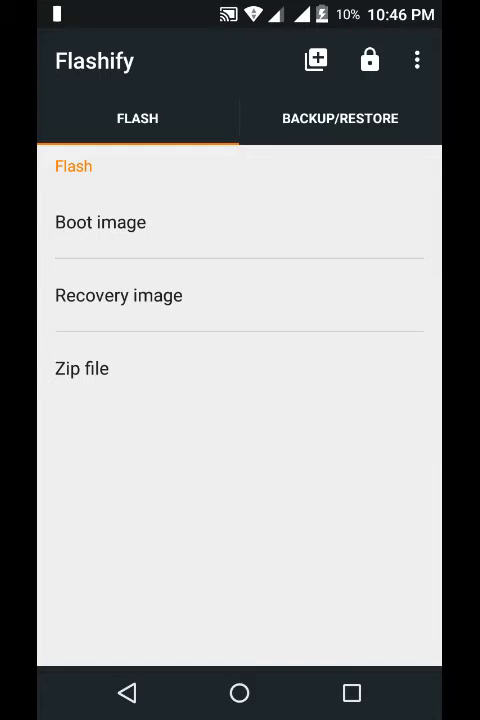
Start a Recovery image flash in Flashify and choose to pick a file from storage
left_click(200, 295)
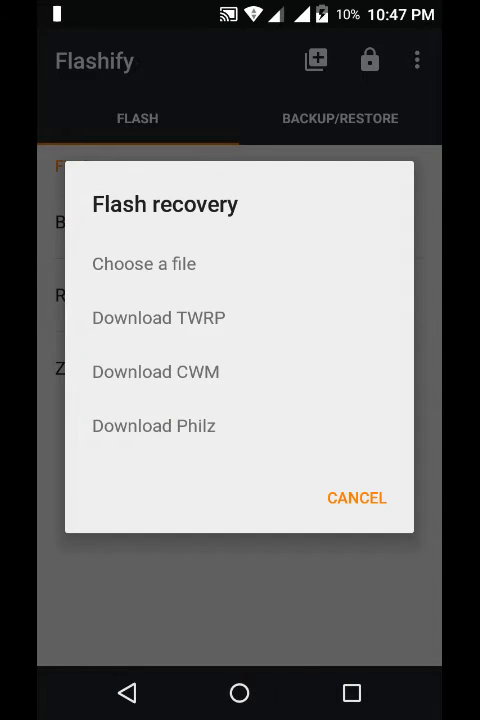
left_click(144, 263)
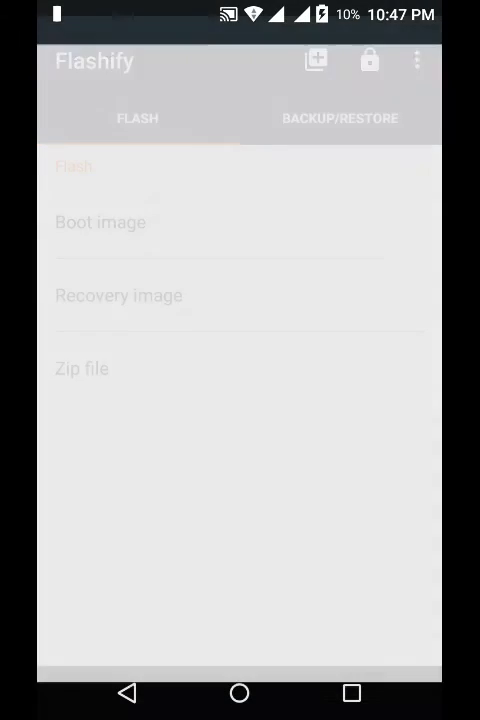